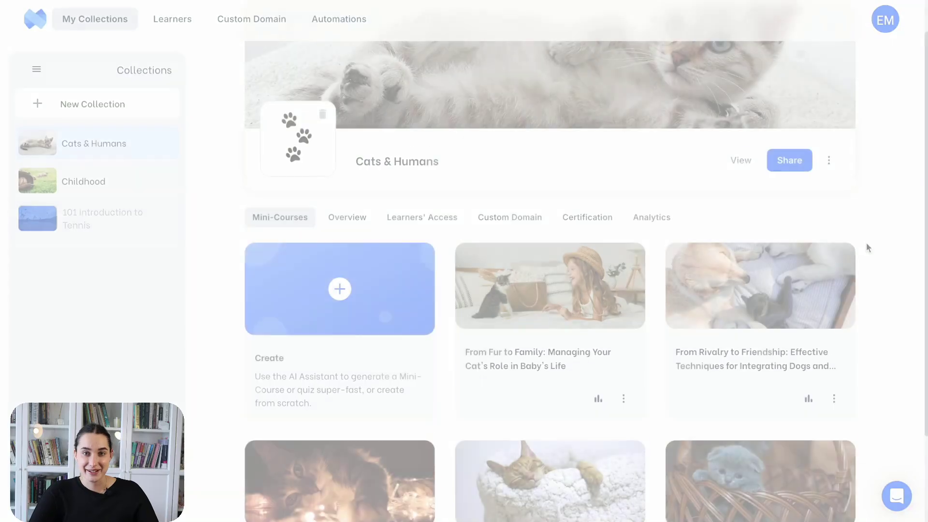
scroll(866, 244, "down", 3)
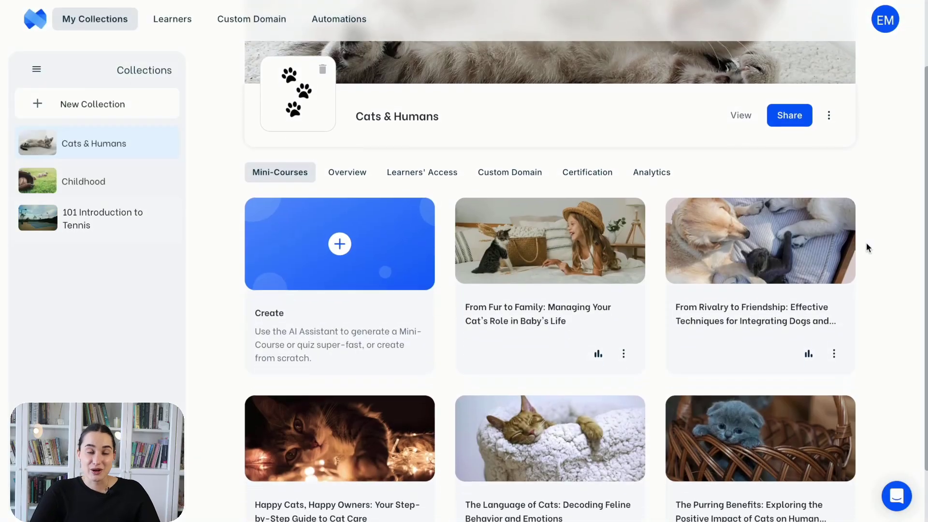
scroll(866, 242, "down", 1)
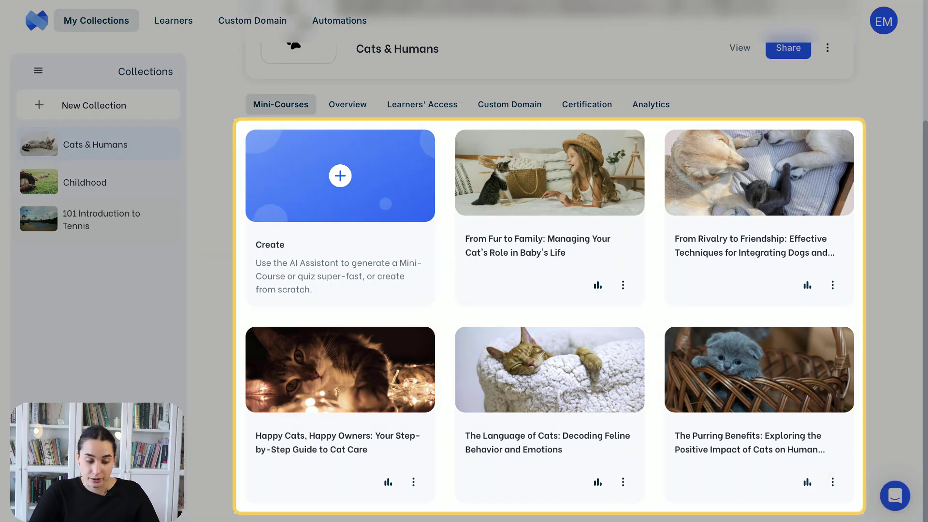
left_click(541, 275)
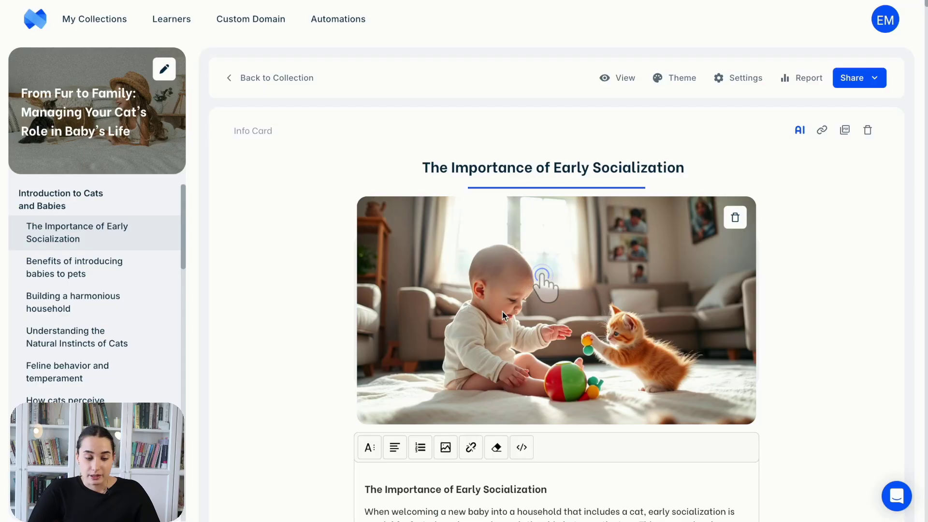
Scroll through the From Fur to Family first lesson and dismiss the Select Card Type dialog without adding a card.
scroll(503, 312, "down", 3)
scroll(500, 329, "down", 5)
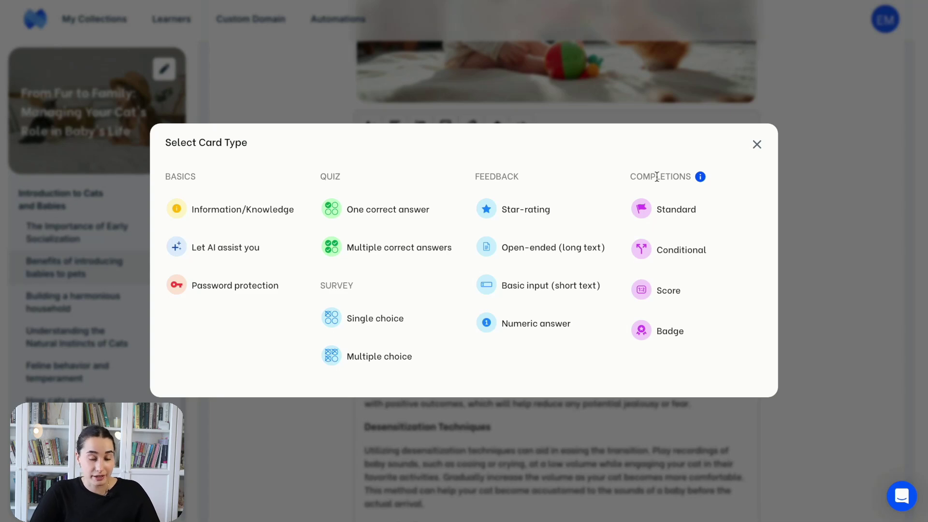
left_click(757, 145)
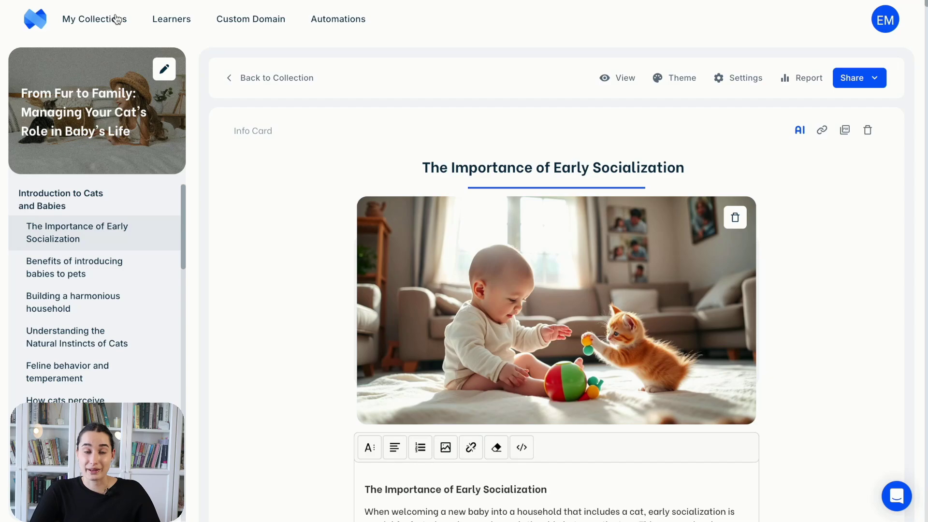
Go back to the Cats & Humans collection page via My Collections.
left_click(116, 19)
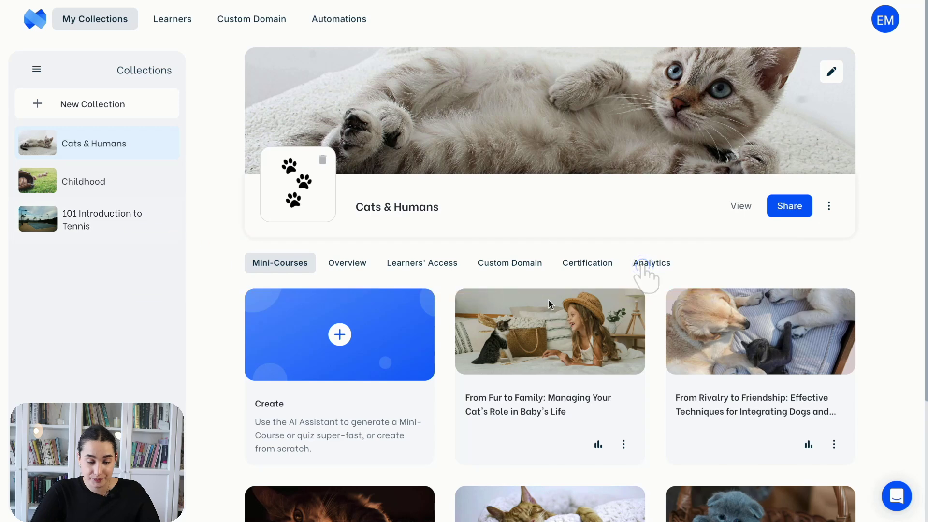
View Analytics for All Mini-Courses (789 engaged, 600 completed, 64.3% average) and download the full report.
left_click(652, 263)
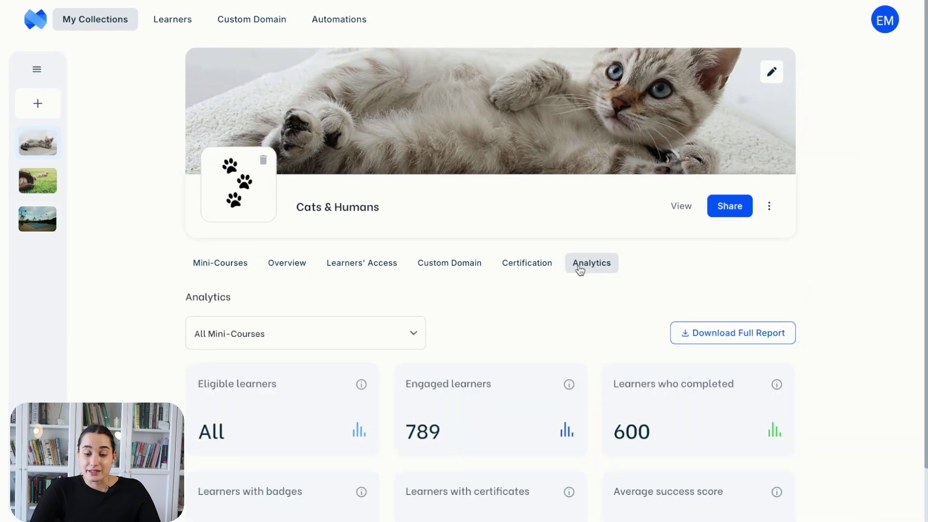
scroll(510, 376, "down", 1)
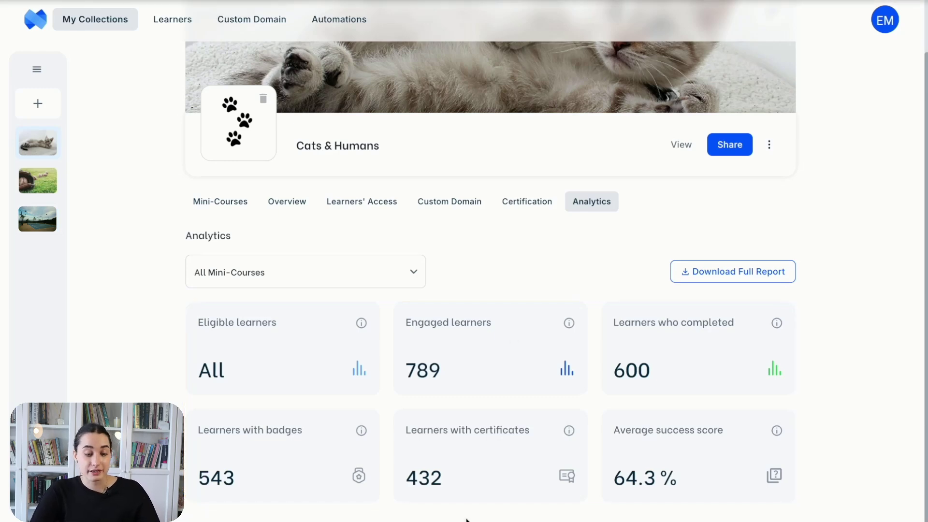
left_click(387, 273)
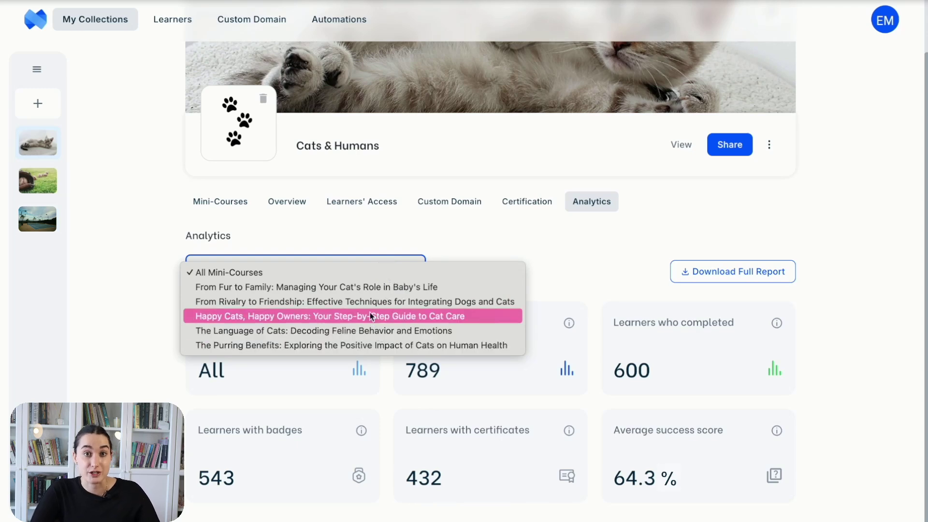
left_click(367, 246)
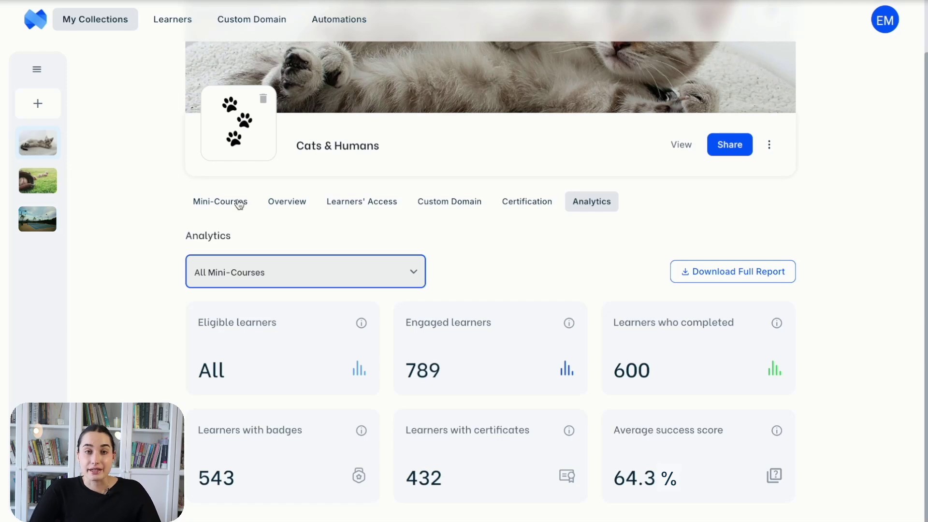
left_click(315, 220)
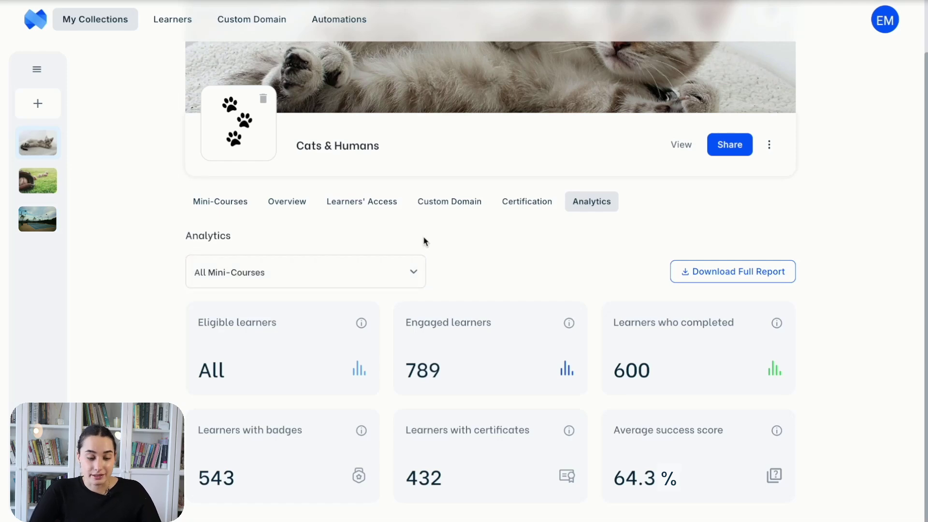
left_click(705, 274)
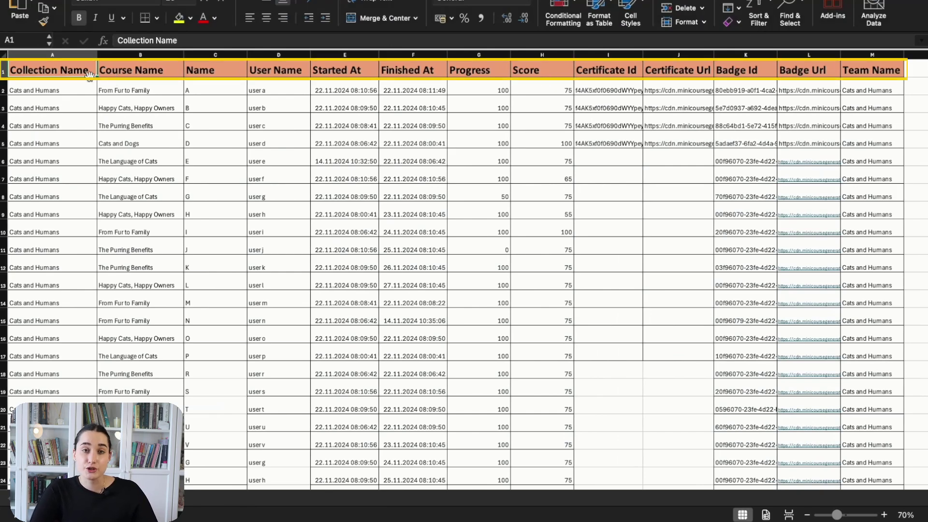
left_click(127, 74)
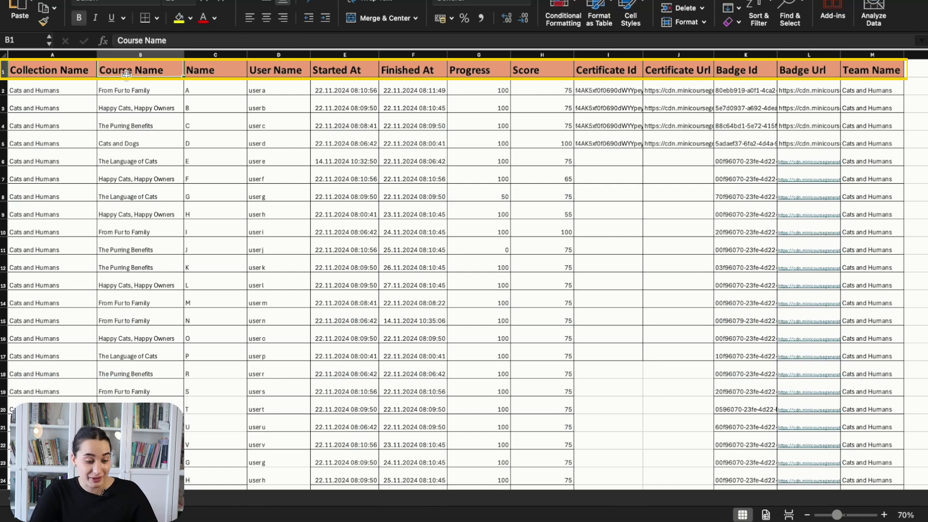
left_click(208, 73)
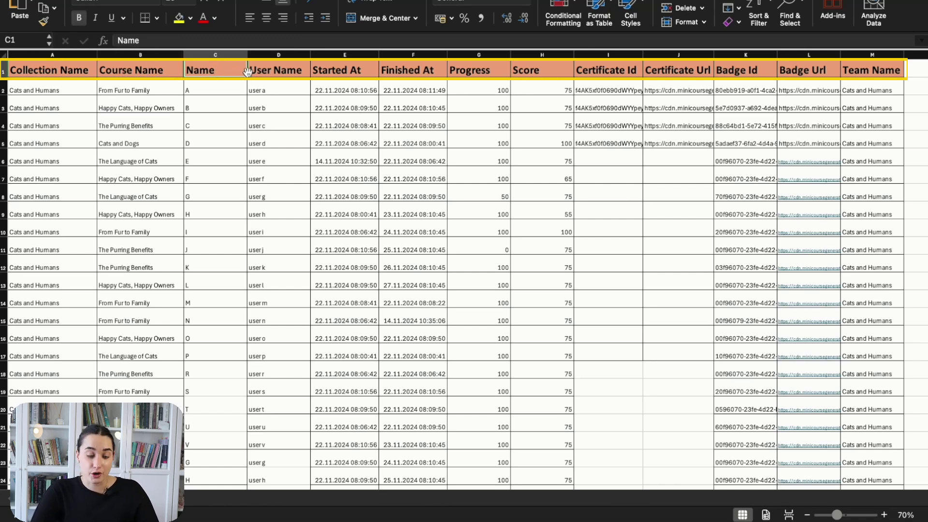
left_click(279, 72)
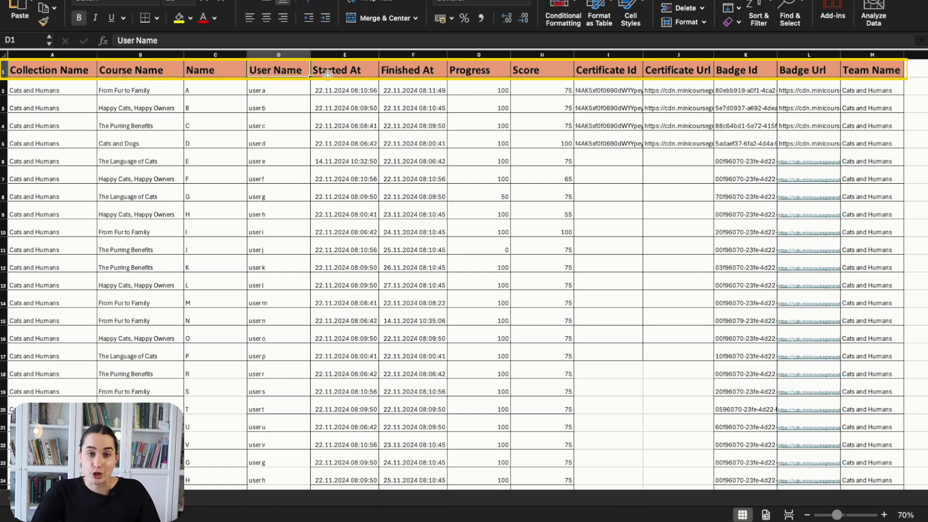
left_click(328, 74)
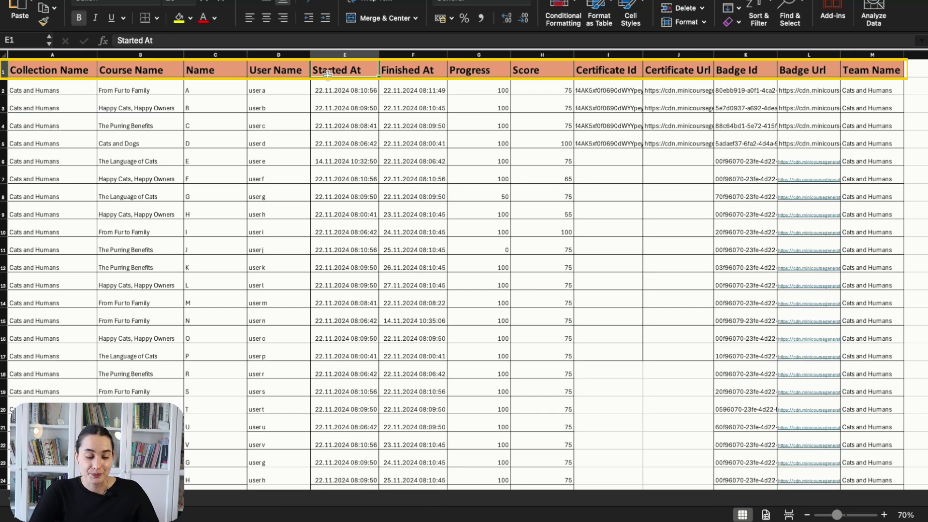
left_click(414, 70)
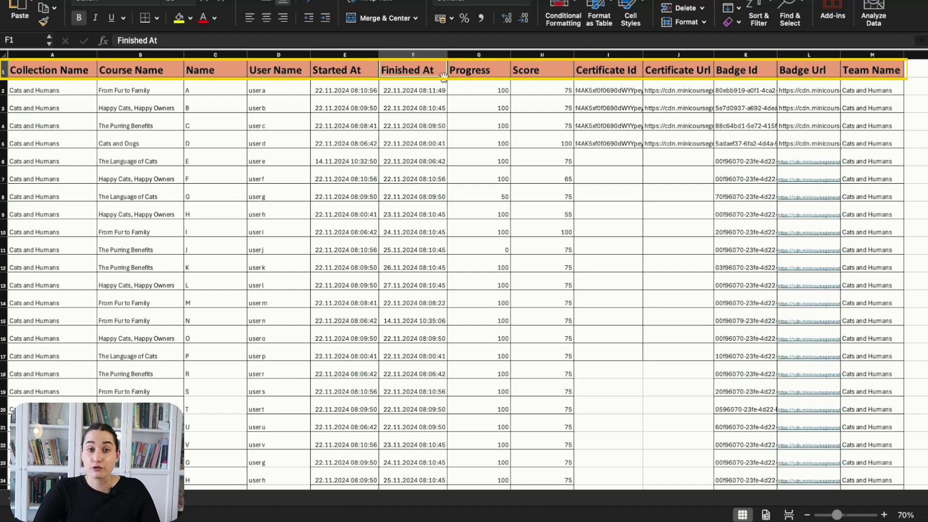
left_click(489, 71)
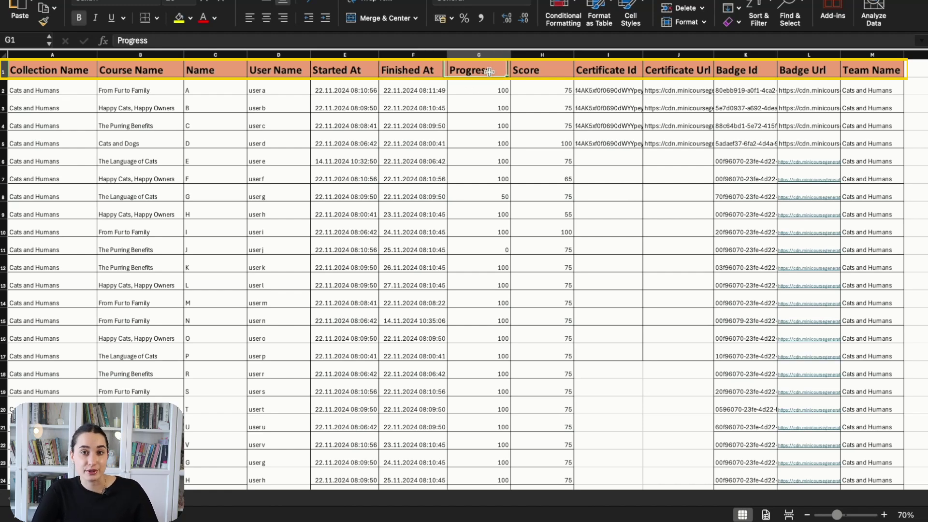
left_click(809, 70)
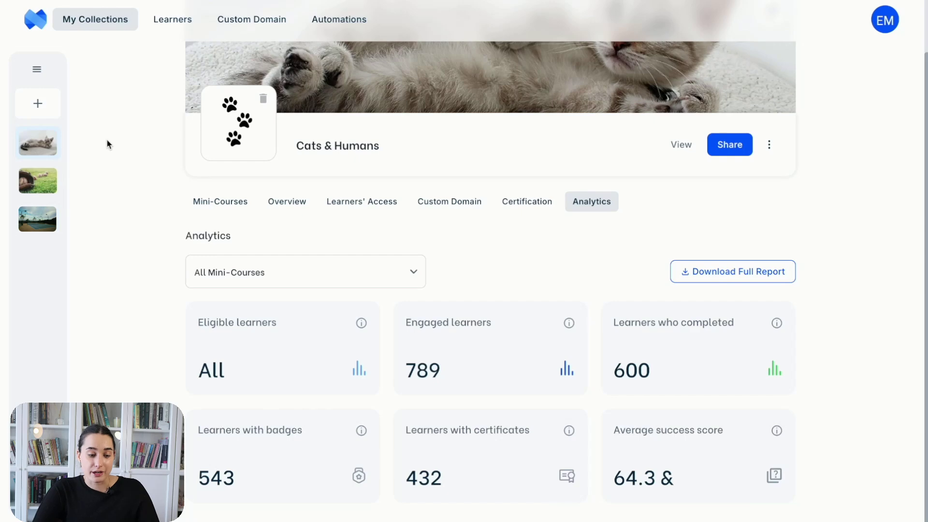
Download The Language of Cats full report and open report (60).xlsx in Excel.
left_click(218, 206)
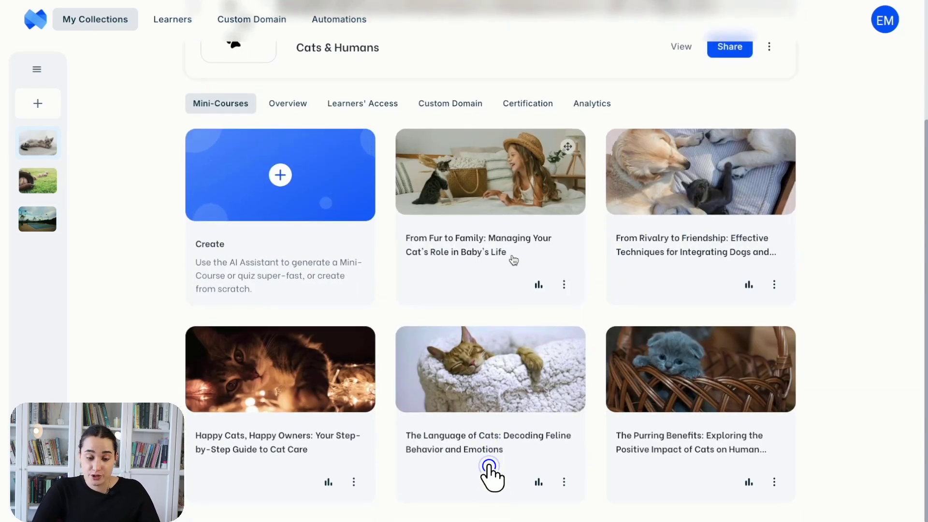
left_click(489, 467)
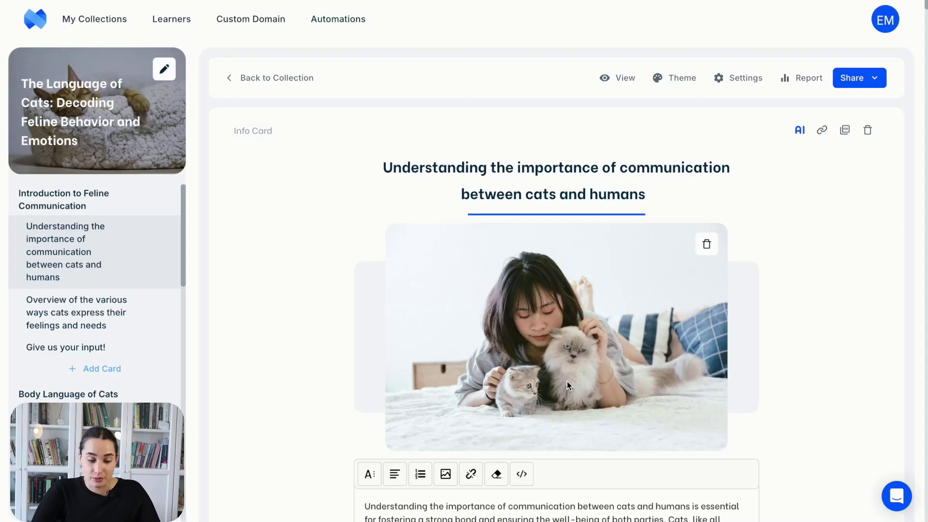
left_click(802, 83)
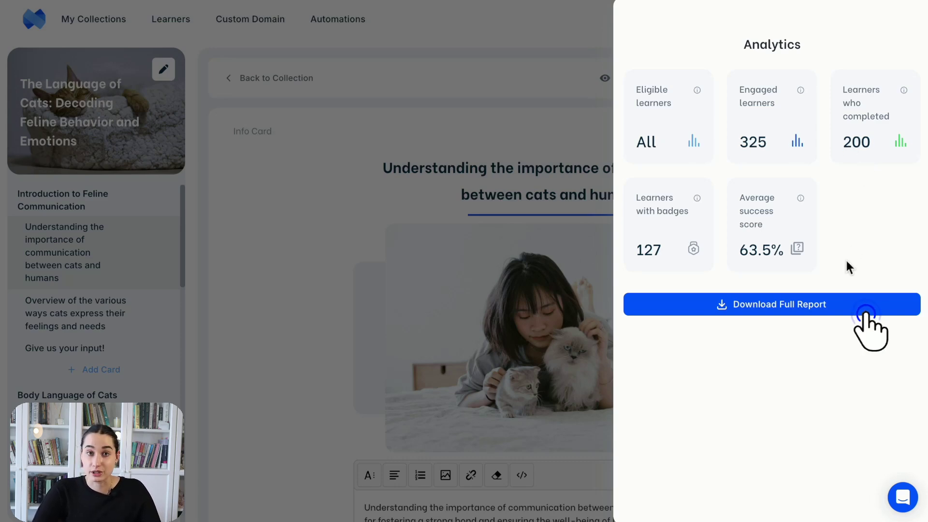
left_click(823, 313)
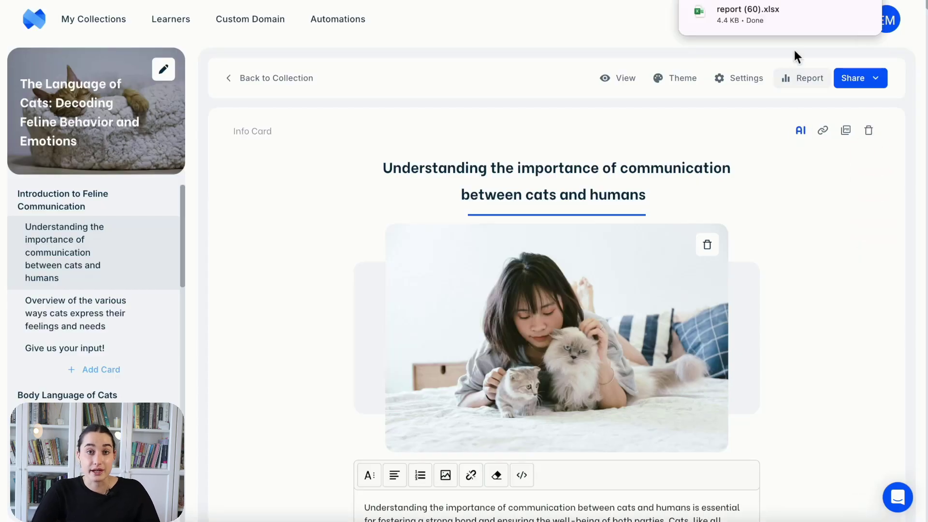
left_click(791, 20)
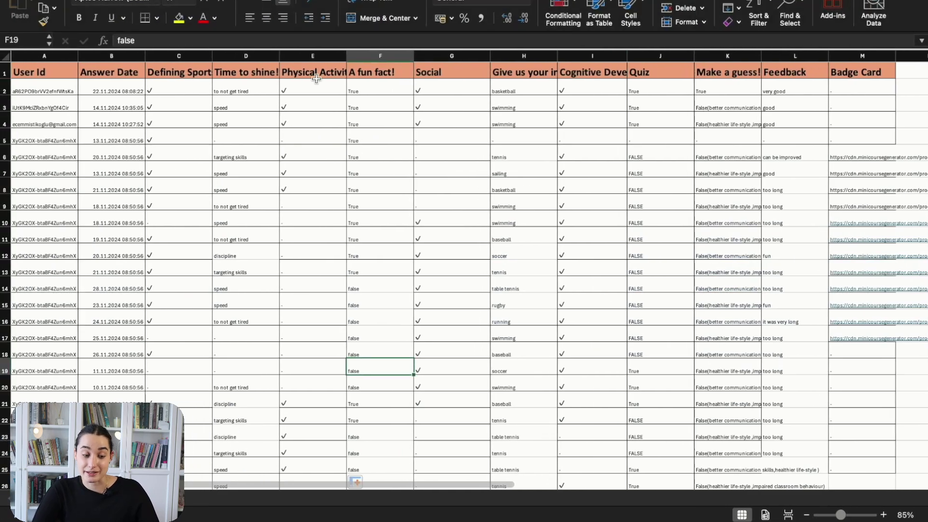
Review the User Id, Answer Date, Defining Sports, Give us your input and Cognitive Development headings.
left_click(69, 75)
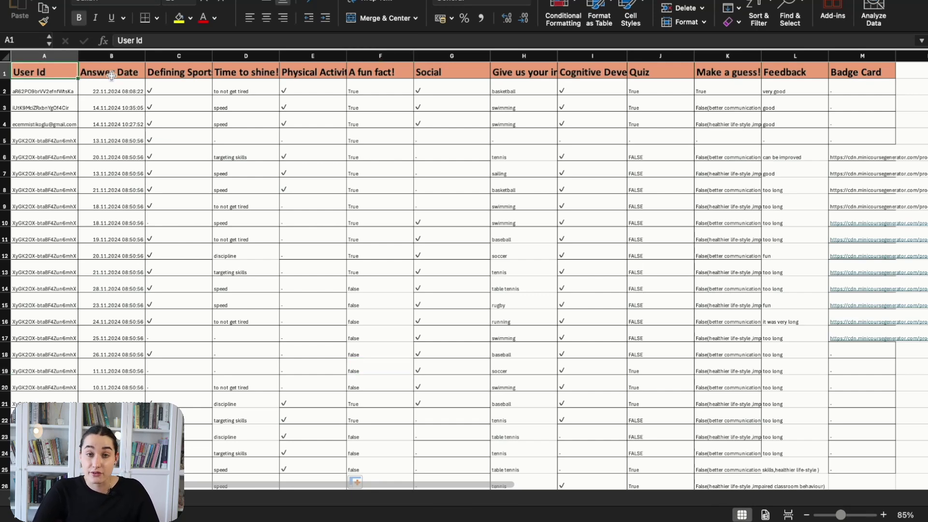
left_click(138, 72)
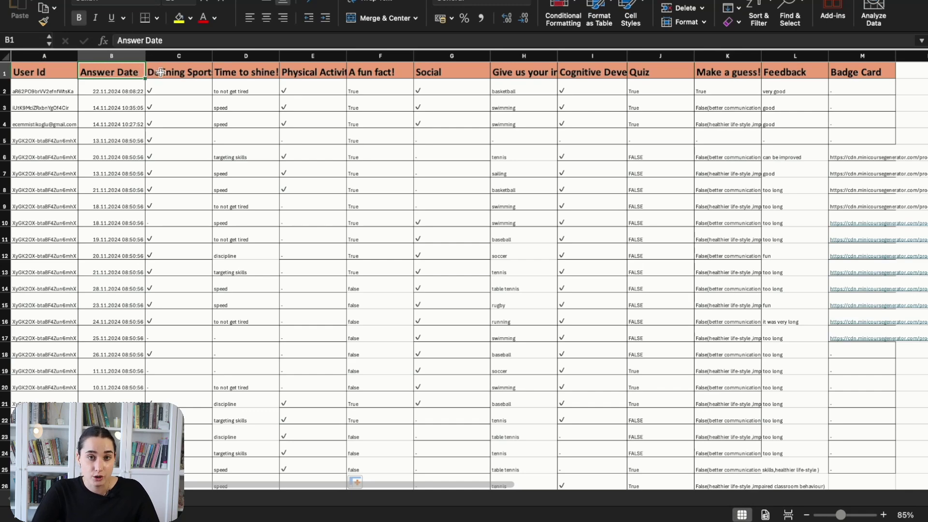
left_click(196, 71)
double_click(196, 71)
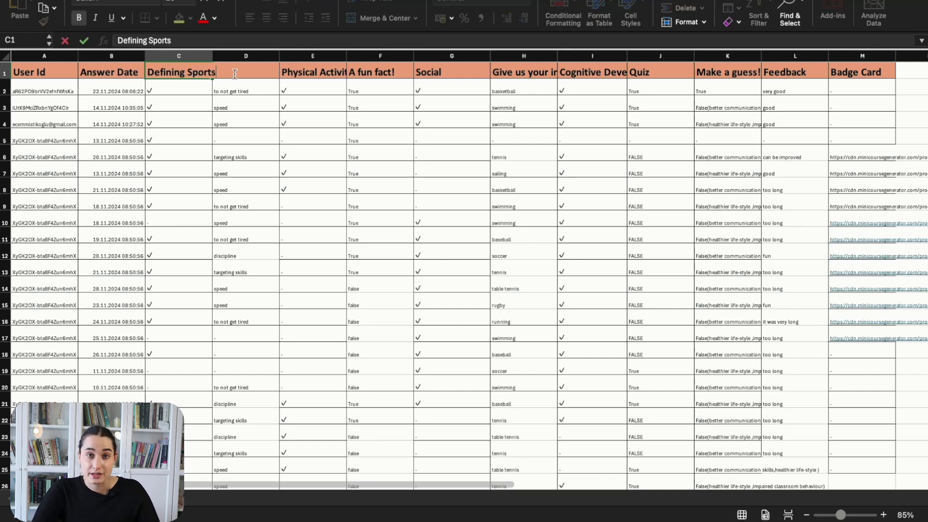
double_click(290, 70)
double_click(516, 72)
left_click(640, 70)
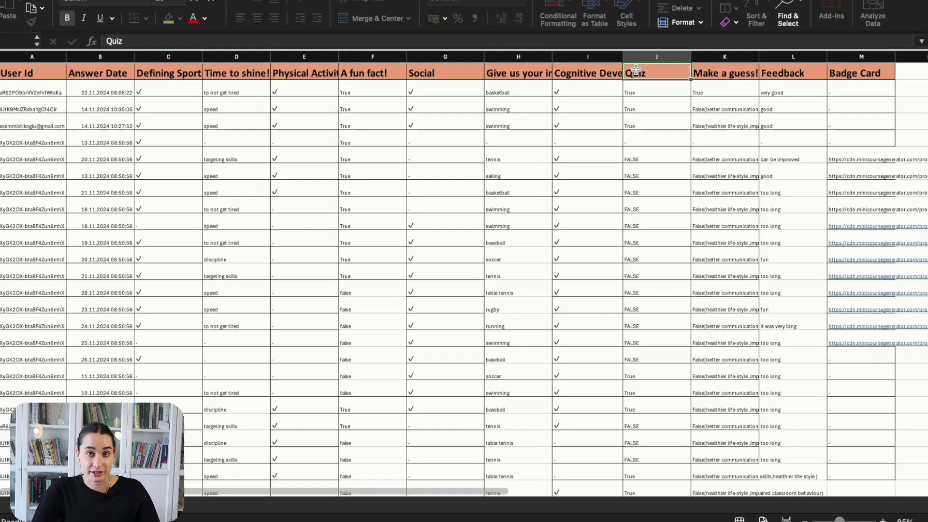
key("Left")
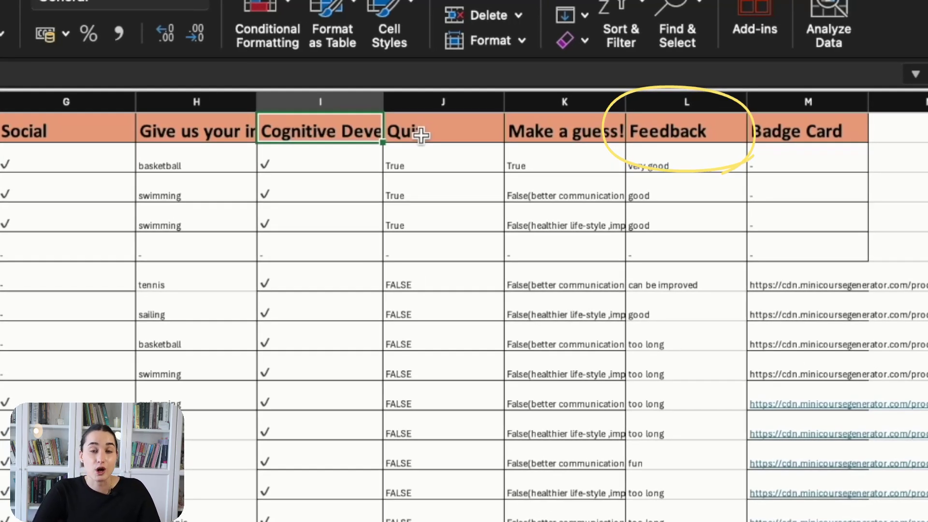
Check the Quiz and Badge Card columns, then return to The Language of Cats editor in the browser.
left_click(493, 129)
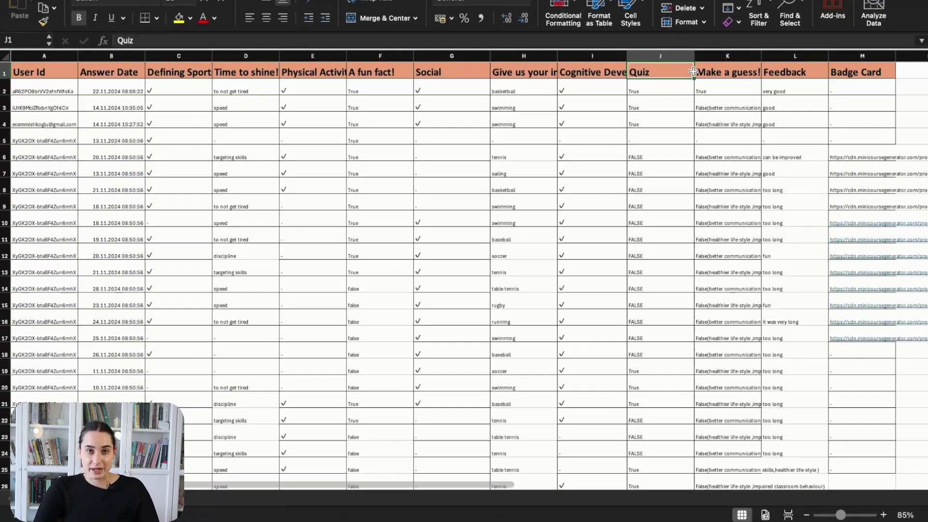
left_click(861, 91)
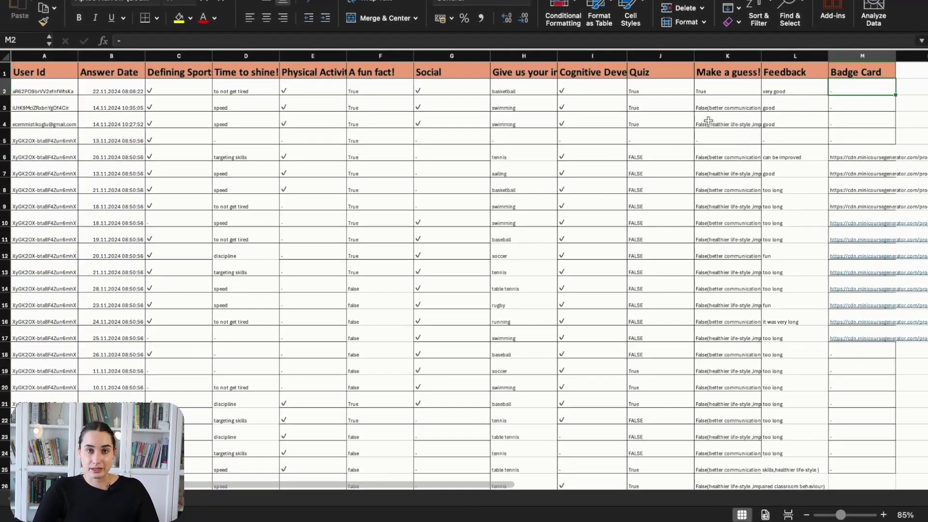
key("ctrl+Right")
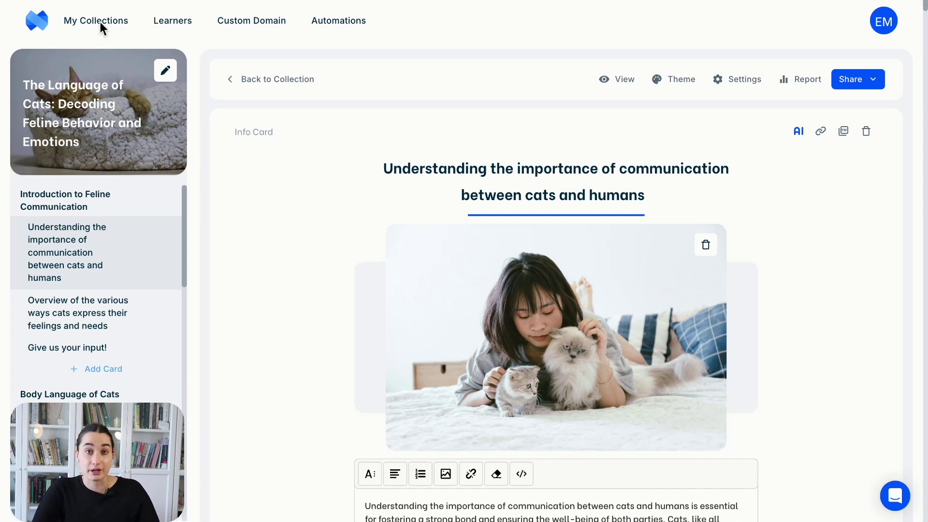
Set the Cats & Humans collection's Learners' Access to 'Everyone can access'.
left_click(102, 23)
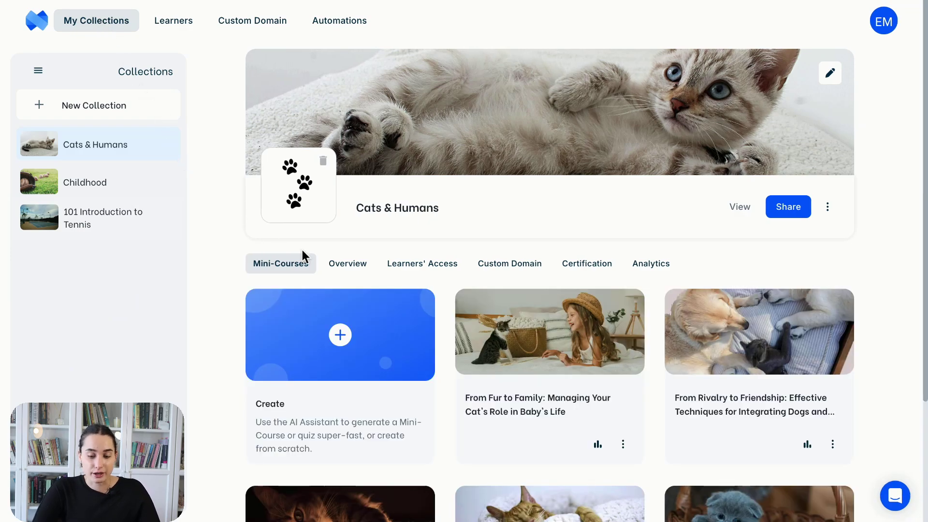
left_click(423, 275)
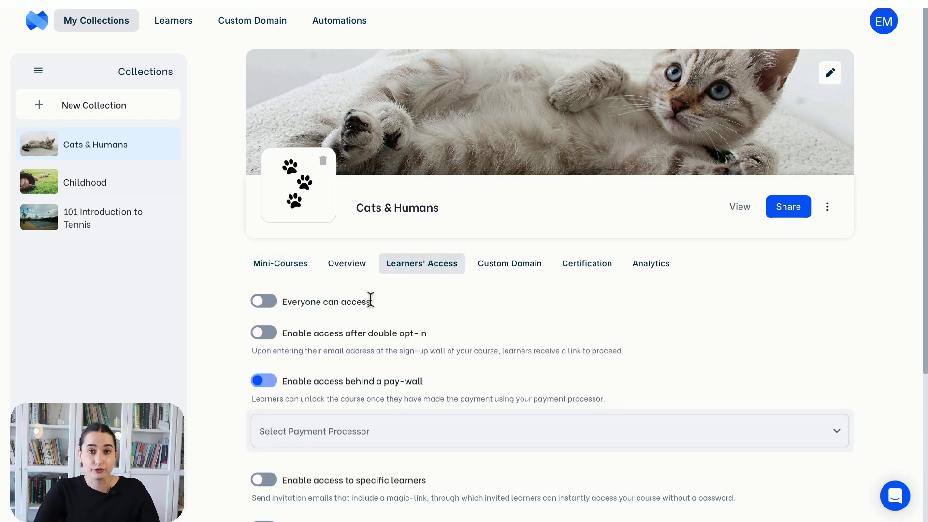
left_click(263, 301)
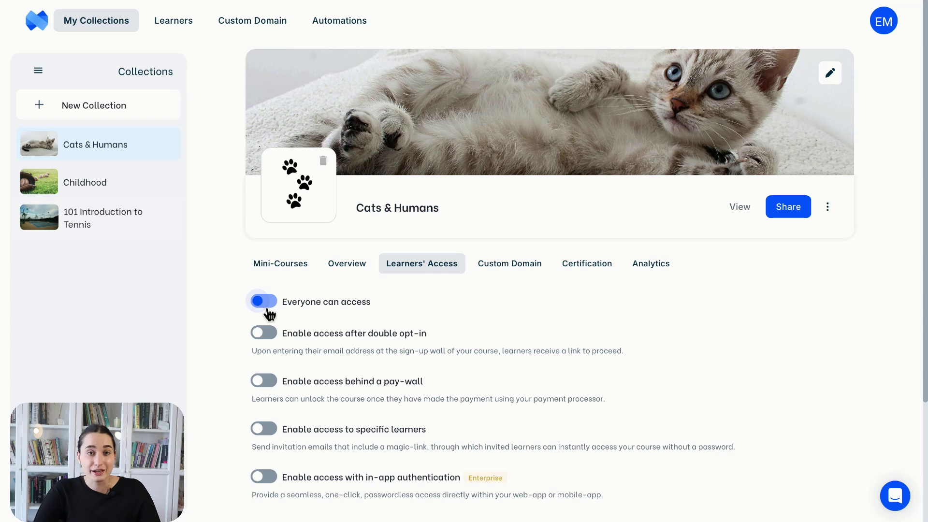